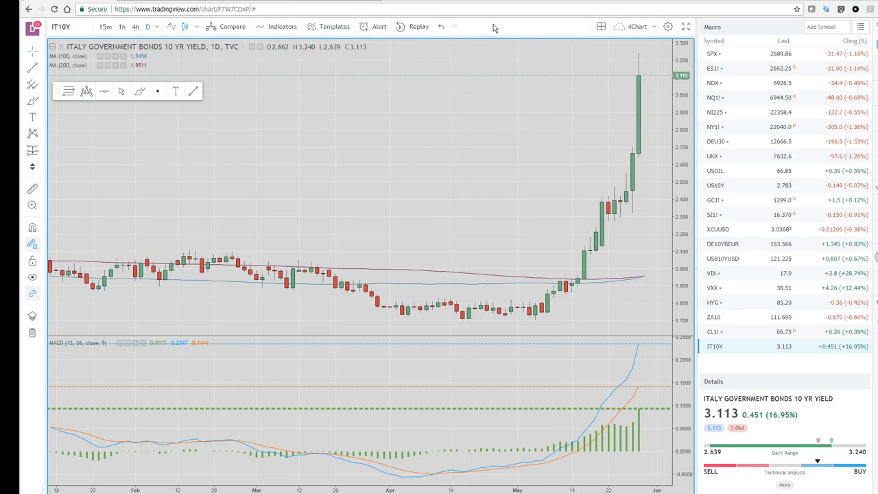
# - Zoom out the daily IT10Y yield chart to show its full history back to 2013
pyautogui.scroll(-6, 341, 169)
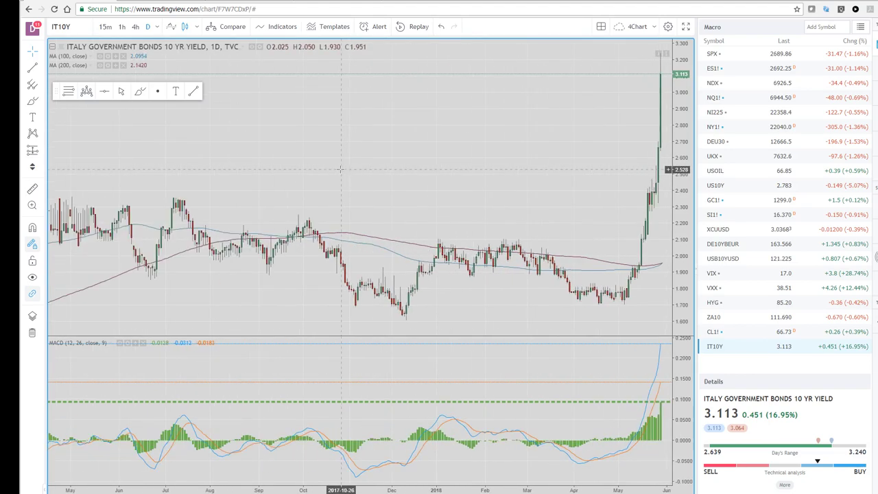
pyautogui.scroll(-8, 341, 169)
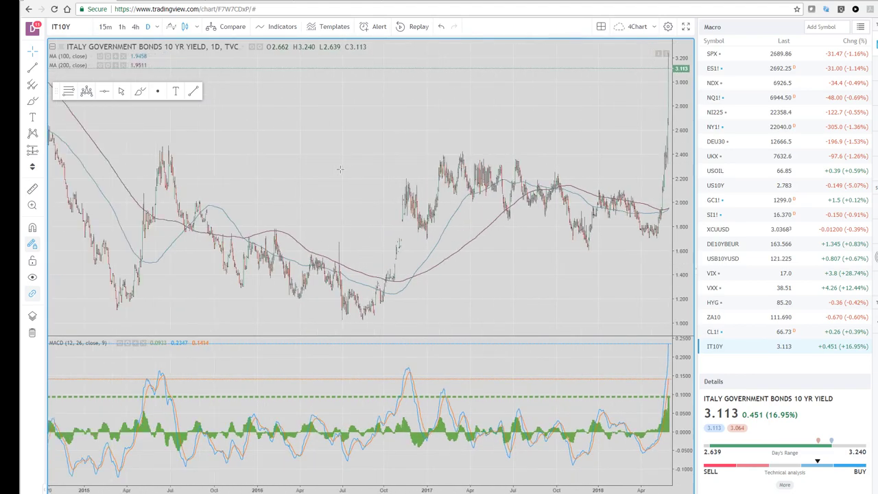
pyautogui.scroll(-3, 341, 169)
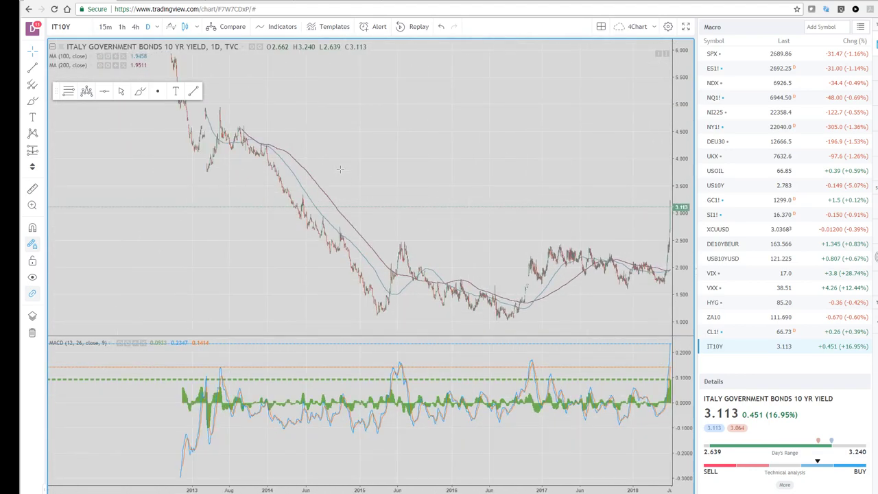
pyautogui.scroll(-3, 340, 168)
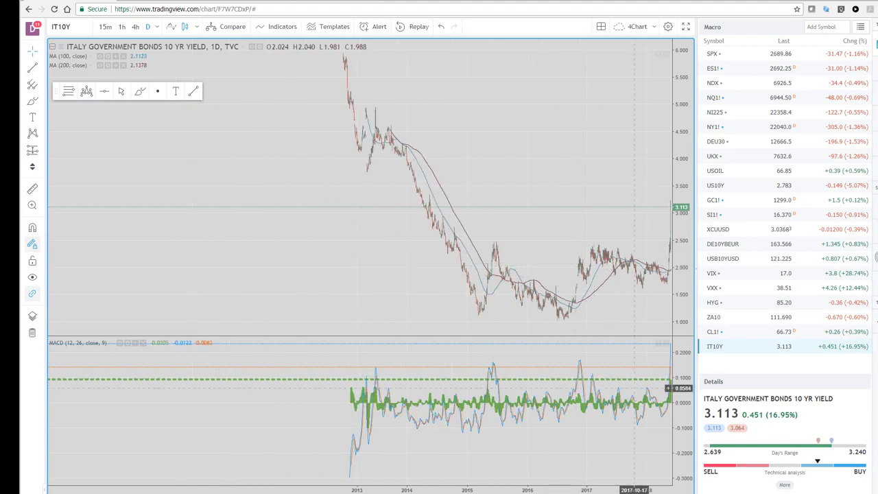
# - Enlarge the weekly Italy 10Y yield chart to full size and zoom around it
pyautogui.click(679, 487)
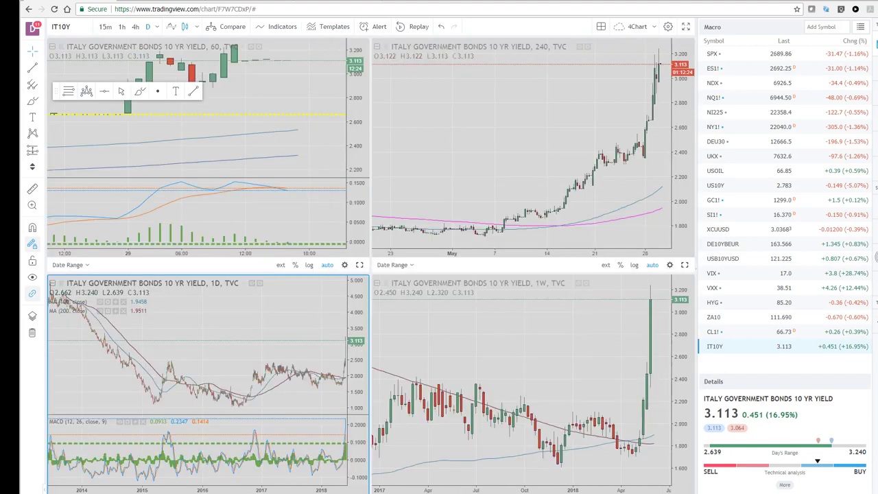
pyautogui.click(679, 487)
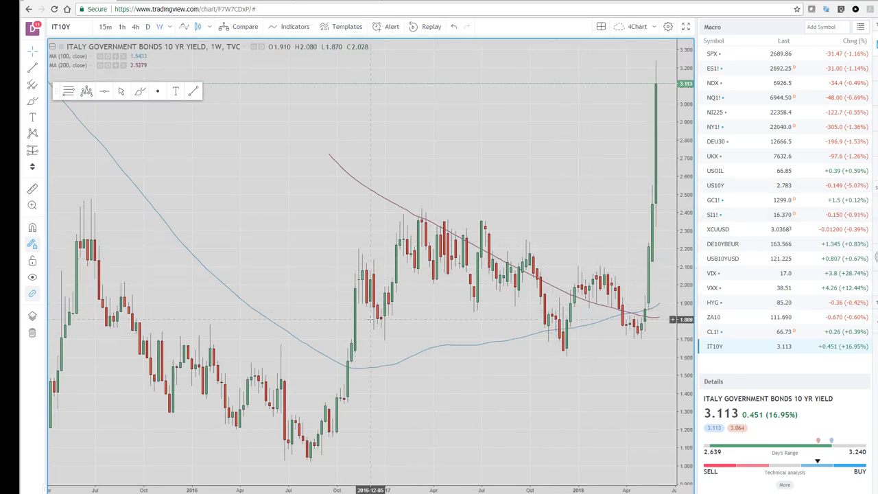
pyautogui.scroll(-5, 339, 357)
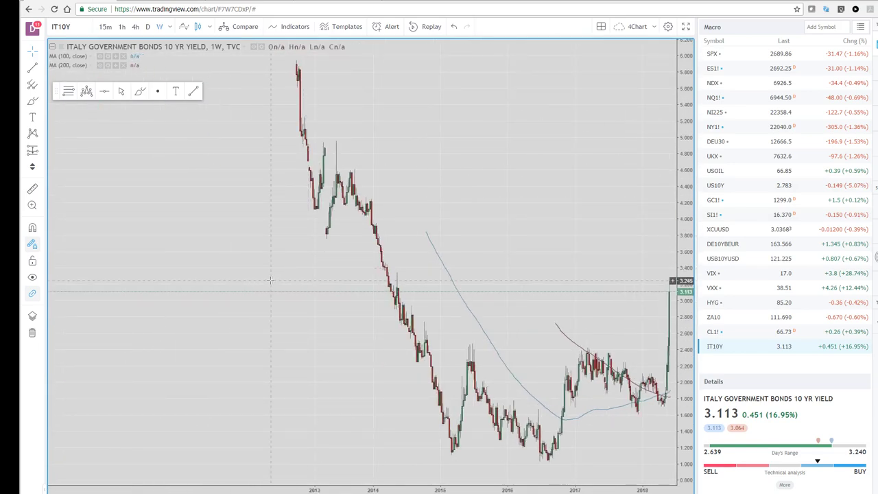
pyautogui.scroll(2, 270, 280)
pyautogui.scroll(5, 270, 280)
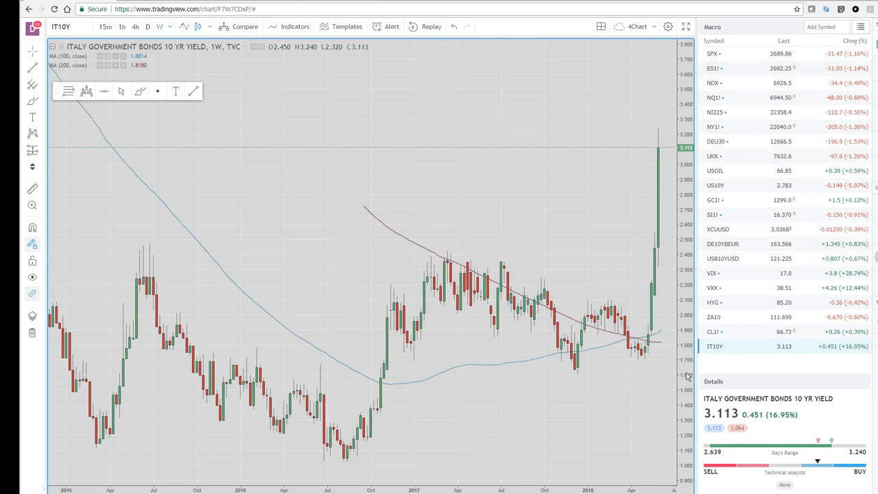
# - Restore the four-chart layout and expand the daily yield chart to fill the area
pyautogui.hotkey('alt', 'Return')
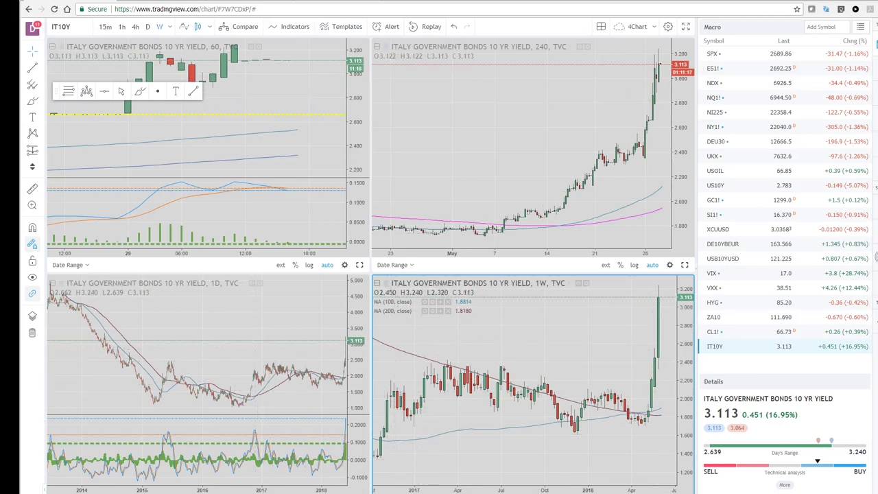
pyautogui.click(205, 363)
pyautogui.hotkey('alt', 'Return')
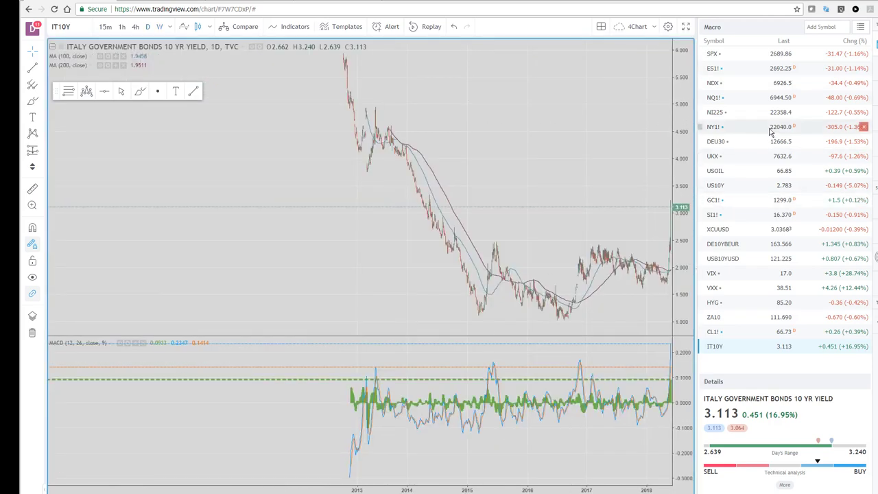
# - View S&P 500 E-mini futures (ES1!) zoomed in, then the DAX (DEU30) and FTSE 100 (UKX)
pyautogui.click(730, 69)
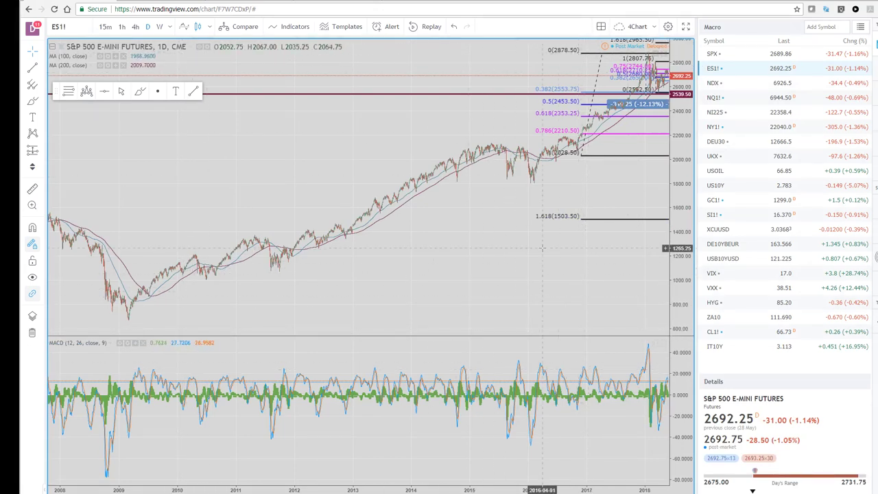
pyautogui.scroll(5, 498, 261)
pyautogui.scroll(5, 494, 261)
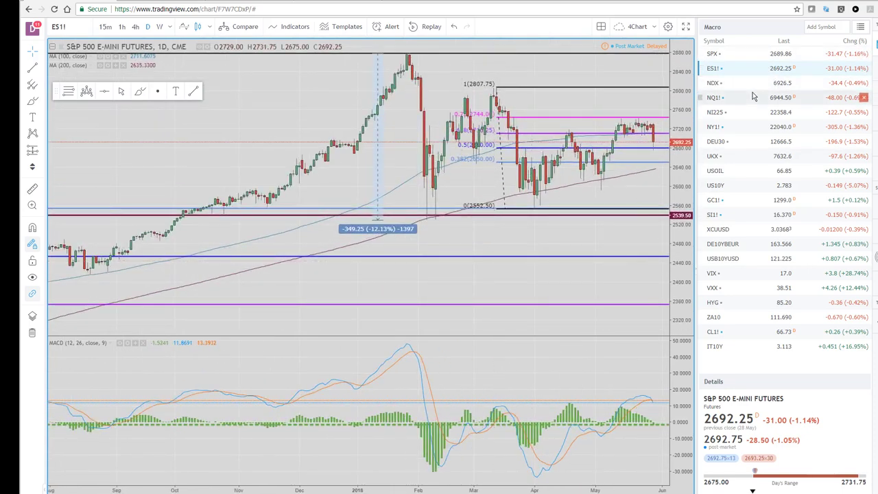
pyautogui.click(745, 142)
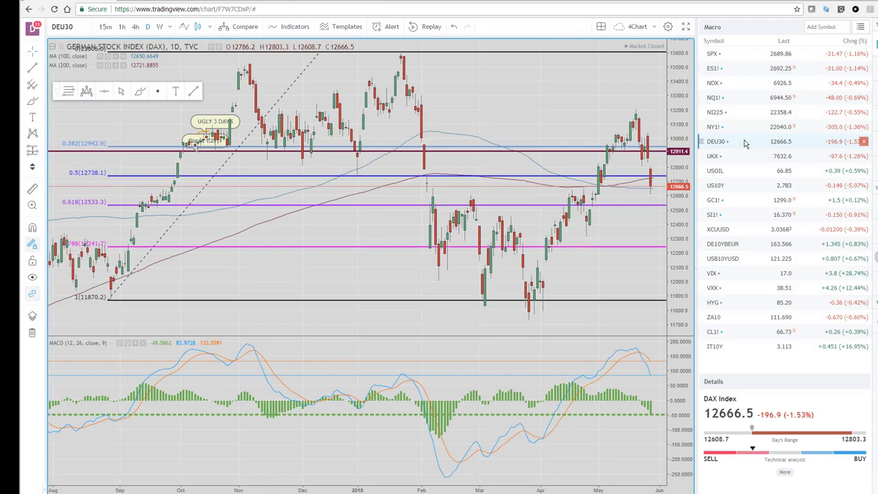
pyautogui.click(739, 160)
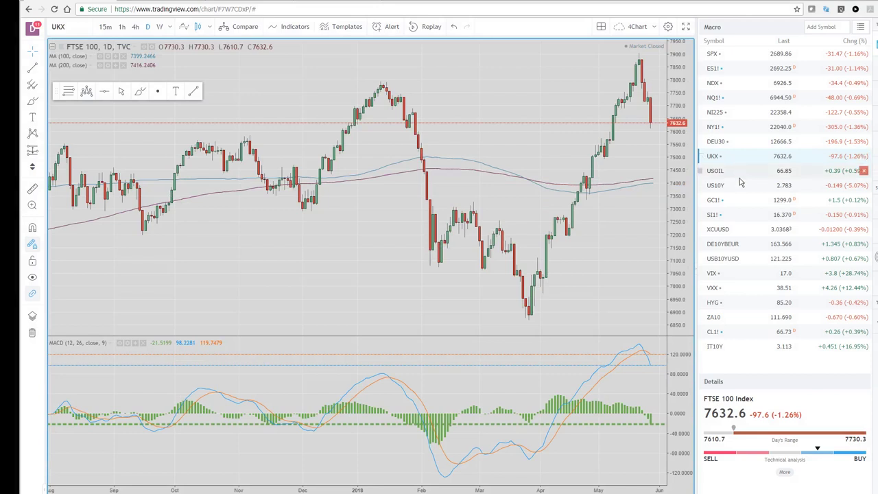
# - Load the Bund (DE10YBEUR) daily chart zoomed out, then bring up the saved watchlists list
pyautogui.click(749, 245)
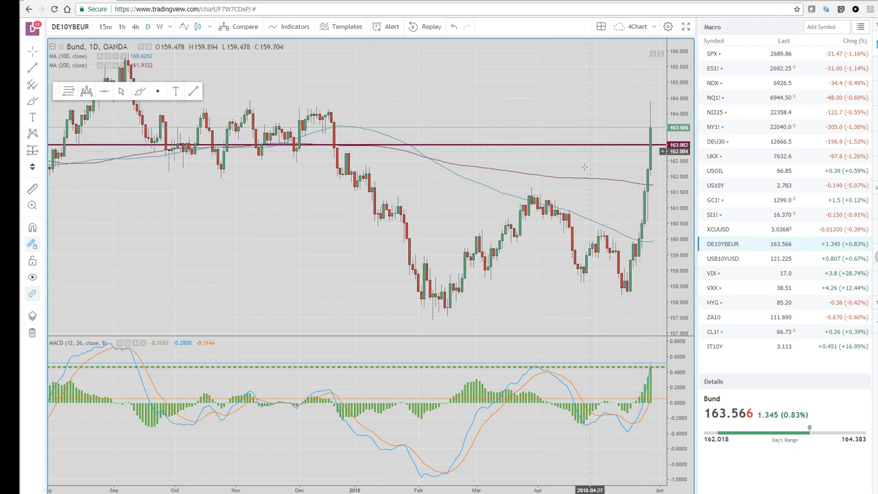
pyautogui.scroll(-2, 474, 123)
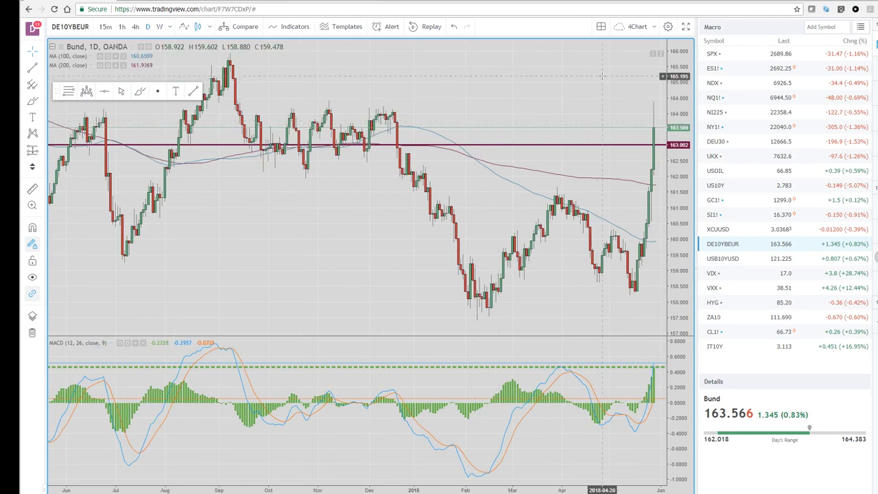
pyautogui.click(861, 28)
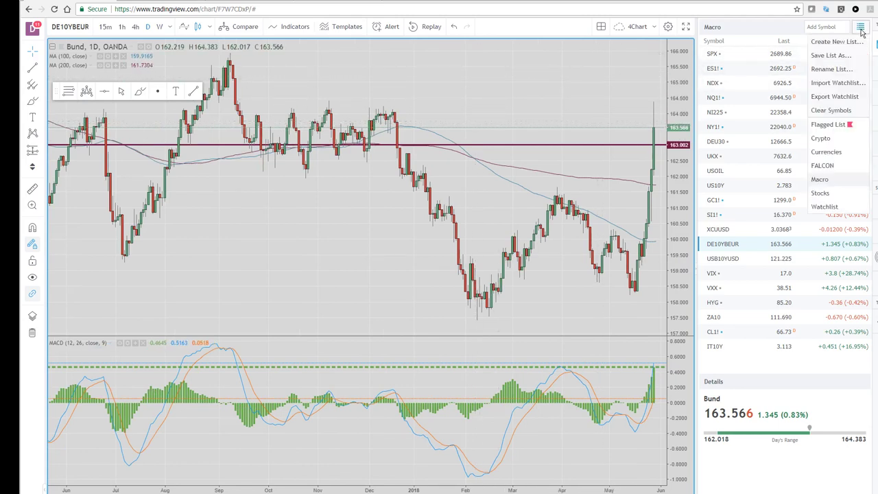
# - Choose the Currencies watchlist and show EUR/JPY daily zoomed to about seven months
pyautogui.click(824, 155)
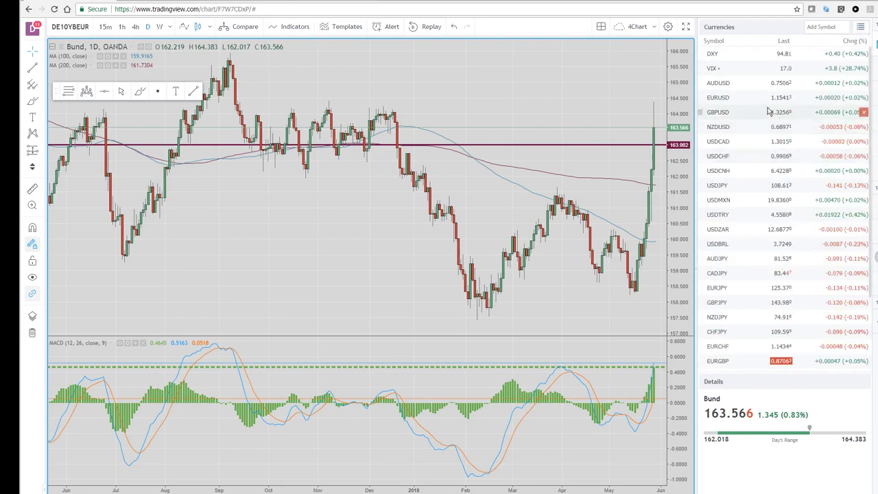
pyautogui.click(717, 288)
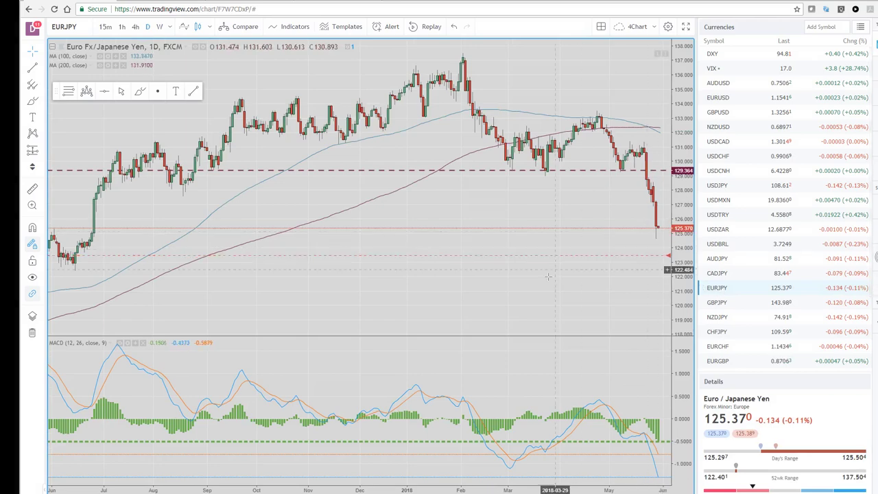
pyautogui.scroll(2, 549, 277)
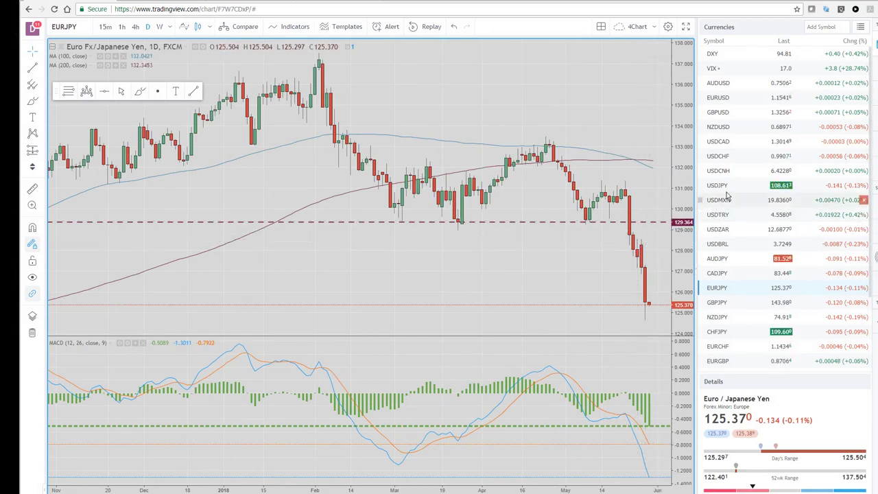
# - Select EUR/USD, zoom out, and reload the TradingView page
pyautogui.click(729, 98)
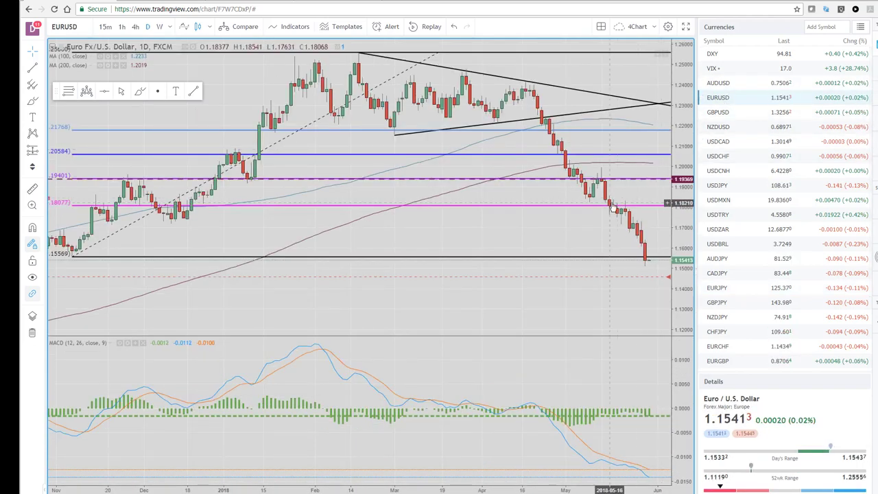
pyautogui.scroll(-2, 331, 176)
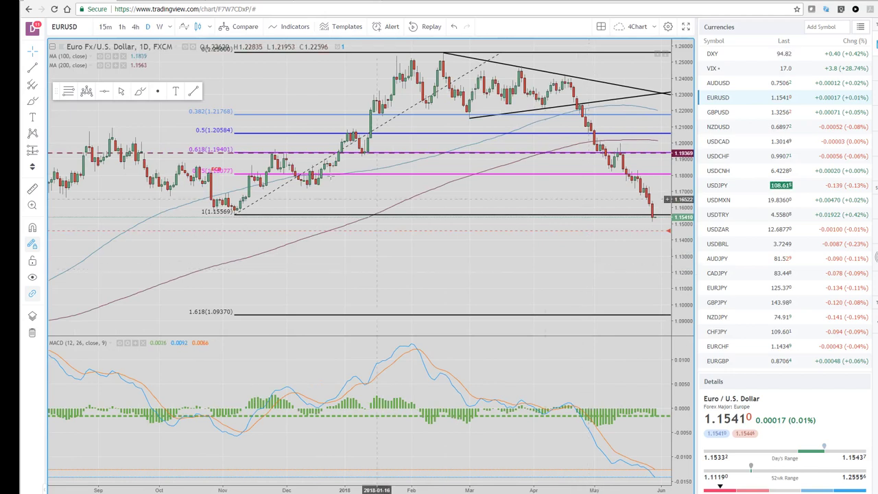
pyautogui.click(54, 10)
pyautogui.click(483, 73)
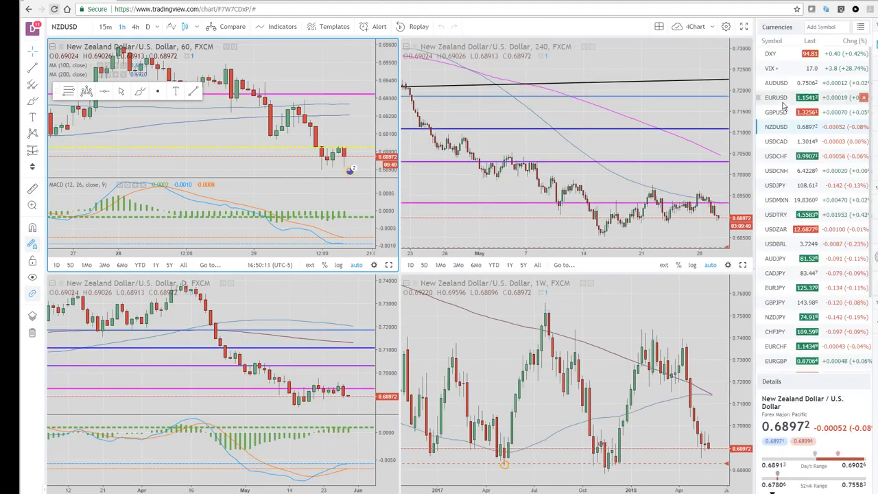
# - Load EUR/USD into all four charts and expand the daily chart full-size, zoomed out
pyautogui.click(782, 98)
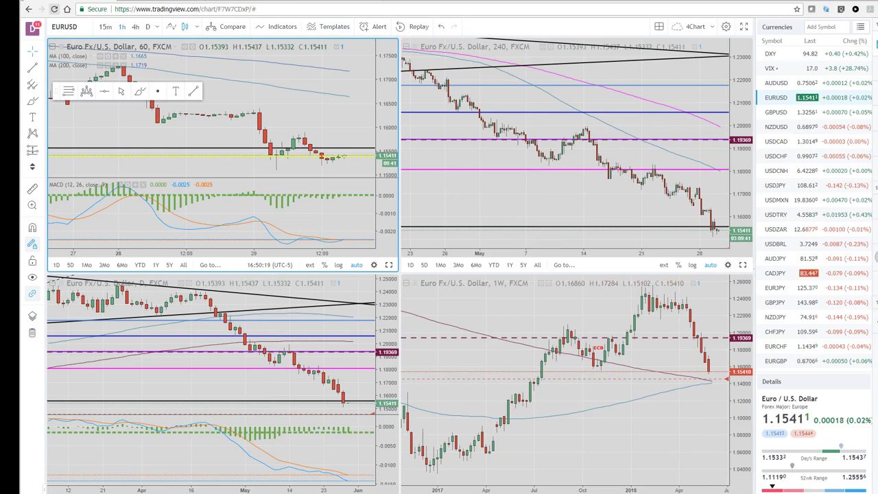
pyautogui.click(259, 475)
pyautogui.hotkey('alt', 'Return')
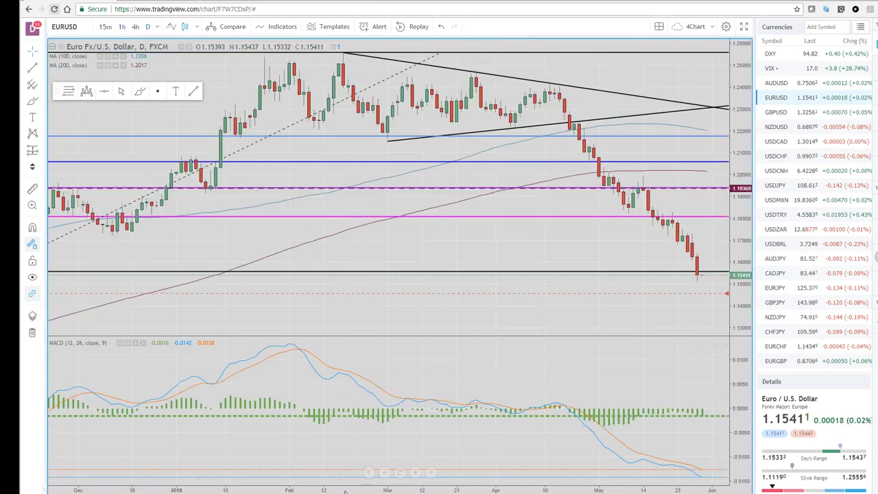
pyautogui.scroll(-2, 373, 459)
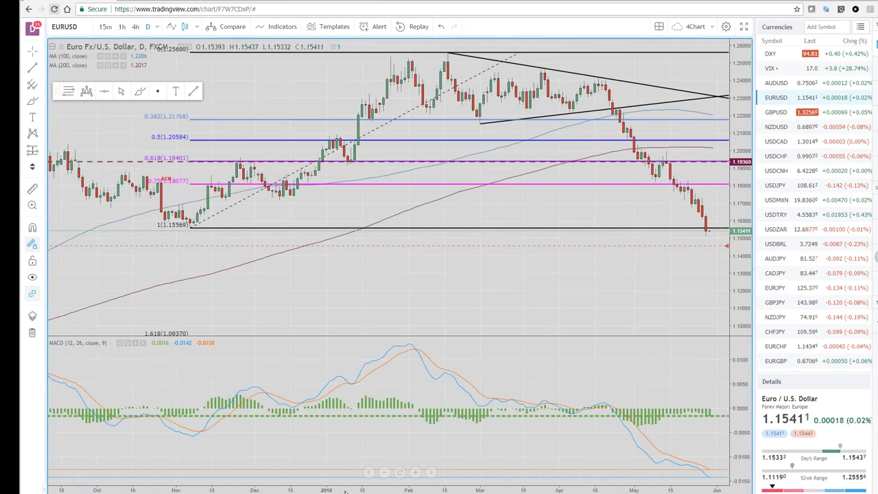
# - Remove the Fibonacci retracement drawing from the EUR/USD daily chart, then zoom out and back in
pyautogui.rightClick(500, 231)
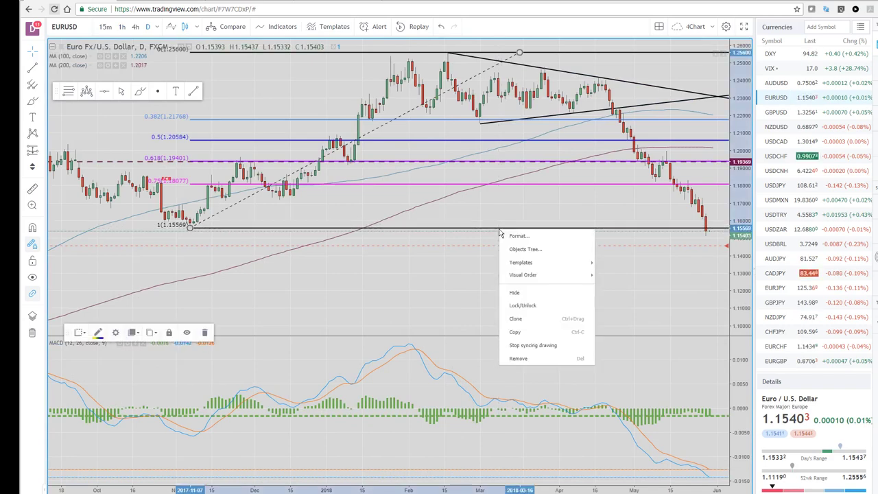
pyautogui.click(206, 332)
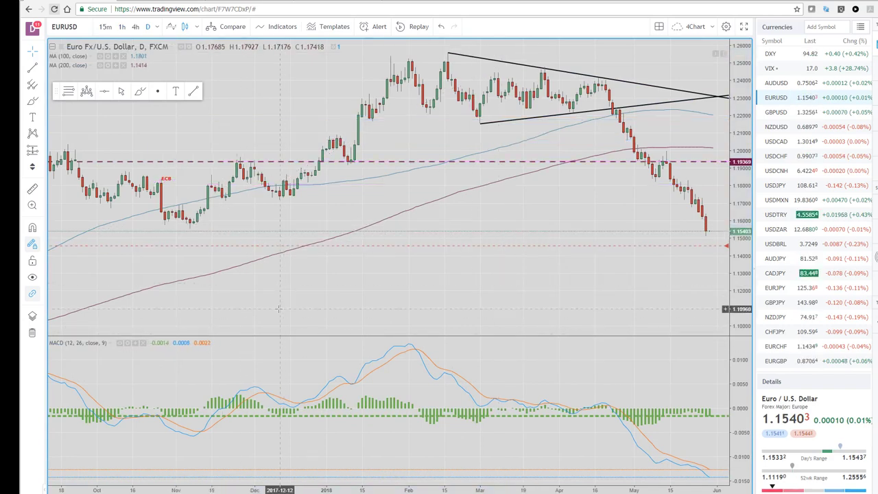
pyautogui.scroll(-2, 281, 301)
pyautogui.scroll(-1, 369, 214)
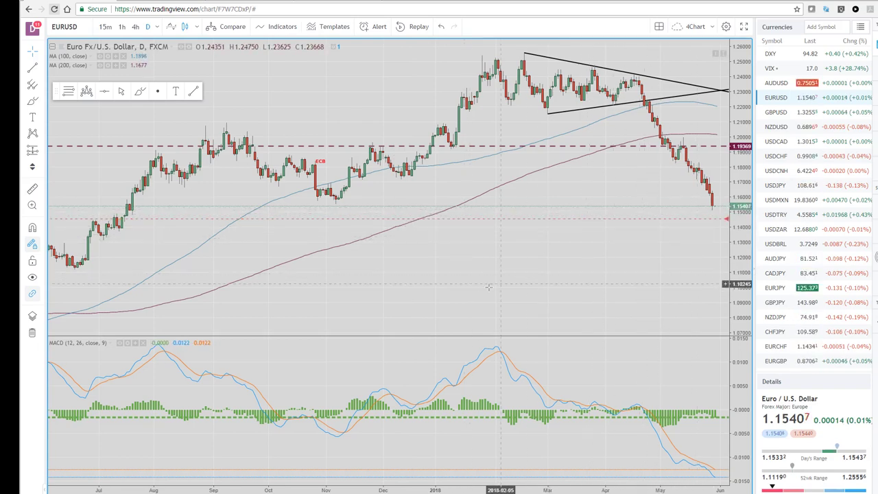
pyautogui.scroll(3, 426, 344)
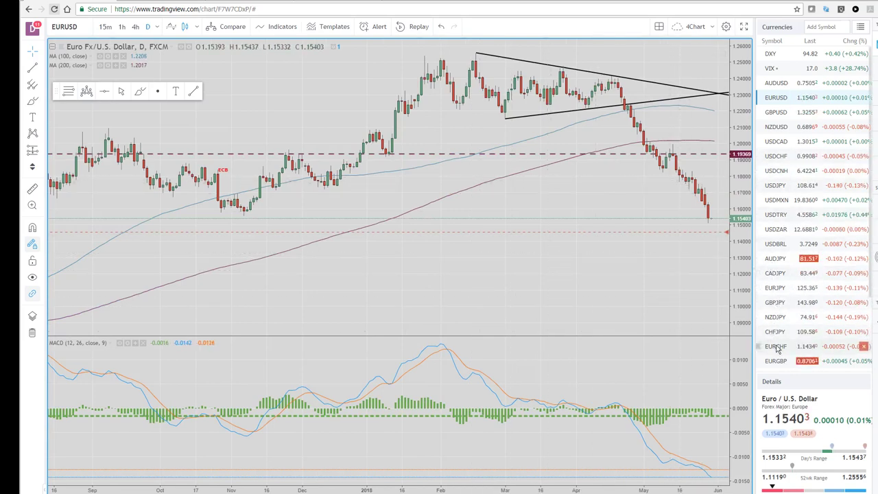
# - Switch the chart to EUR/JPY, then to EUR/CHF
pyautogui.click(782, 289)
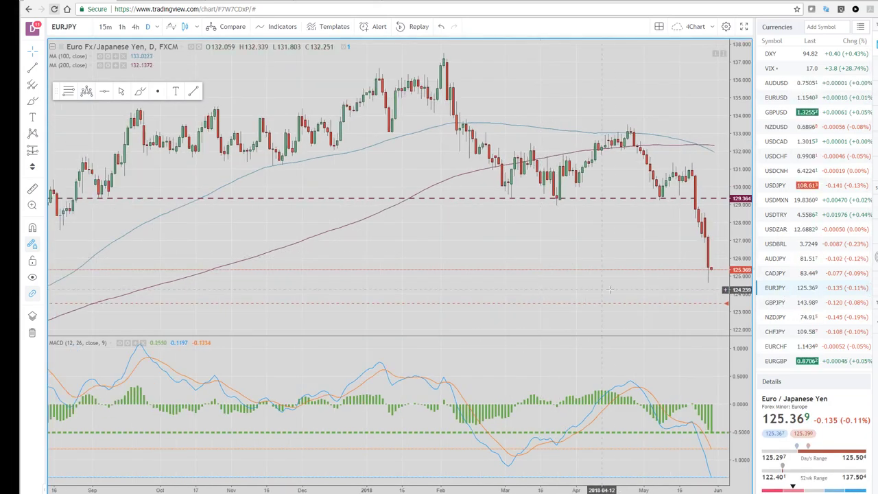
pyautogui.click(781, 347)
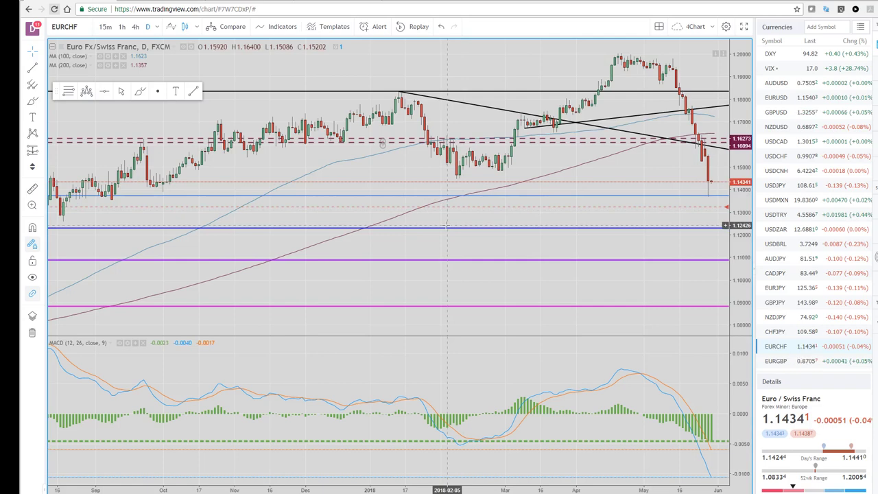
# - Load the USD/JPY daily chart and zoom in on the recent bars
pyautogui.click(772, 187)
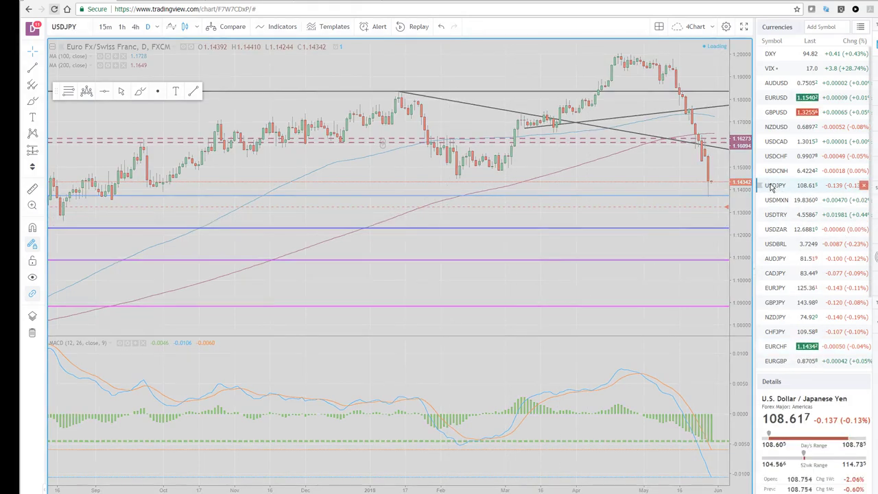
pyautogui.scroll(2, 594, 213)
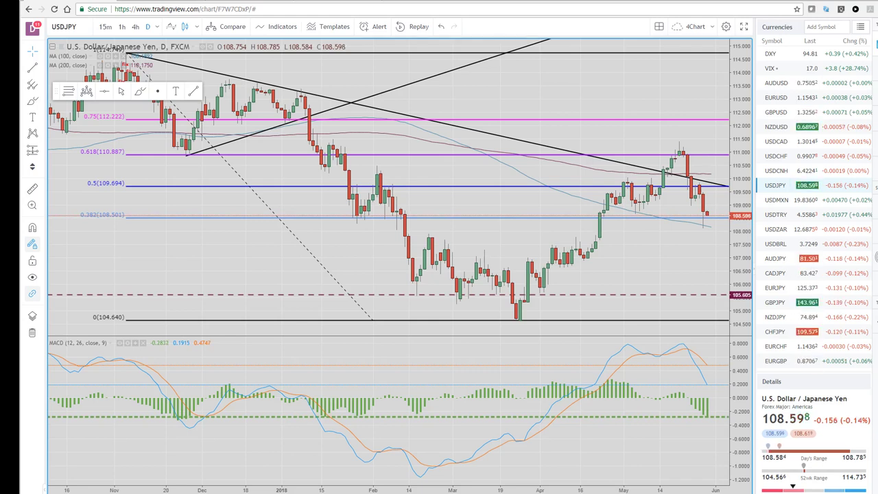
# - Load USD/CAD from the Currencies watchlist, zooming out and back in on its Fibonacci levels
pyautogui.click(782, 142)
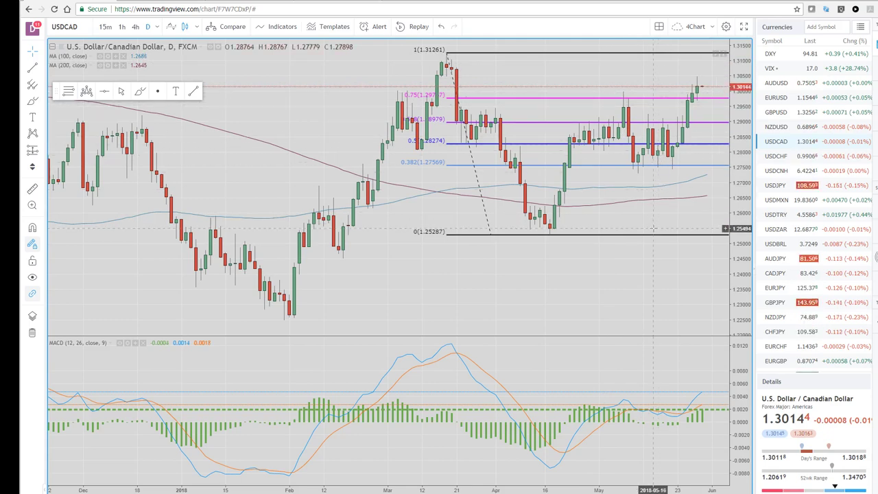
pyautogui.scroll(-2, 653, 228)
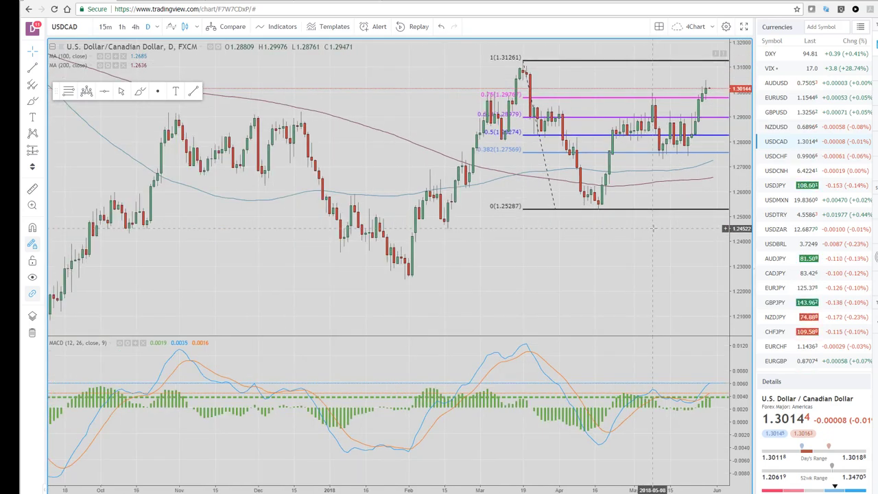
pyautogui.scroll(2, 654, 228)
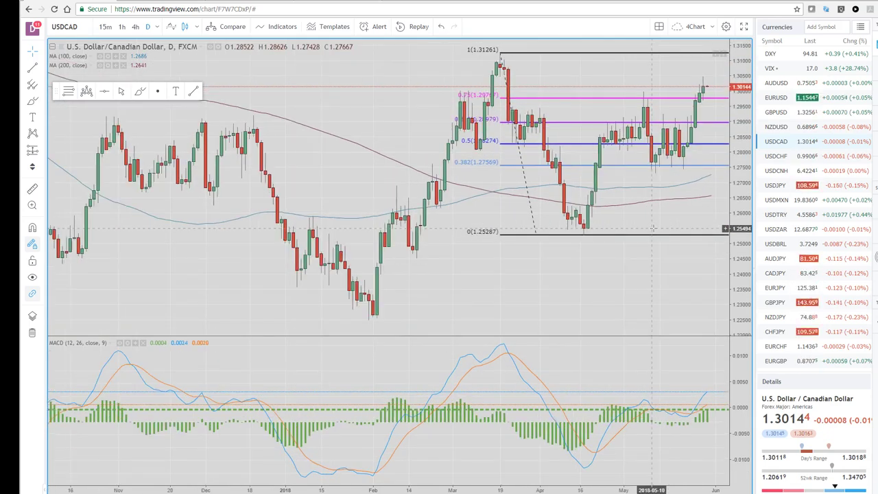